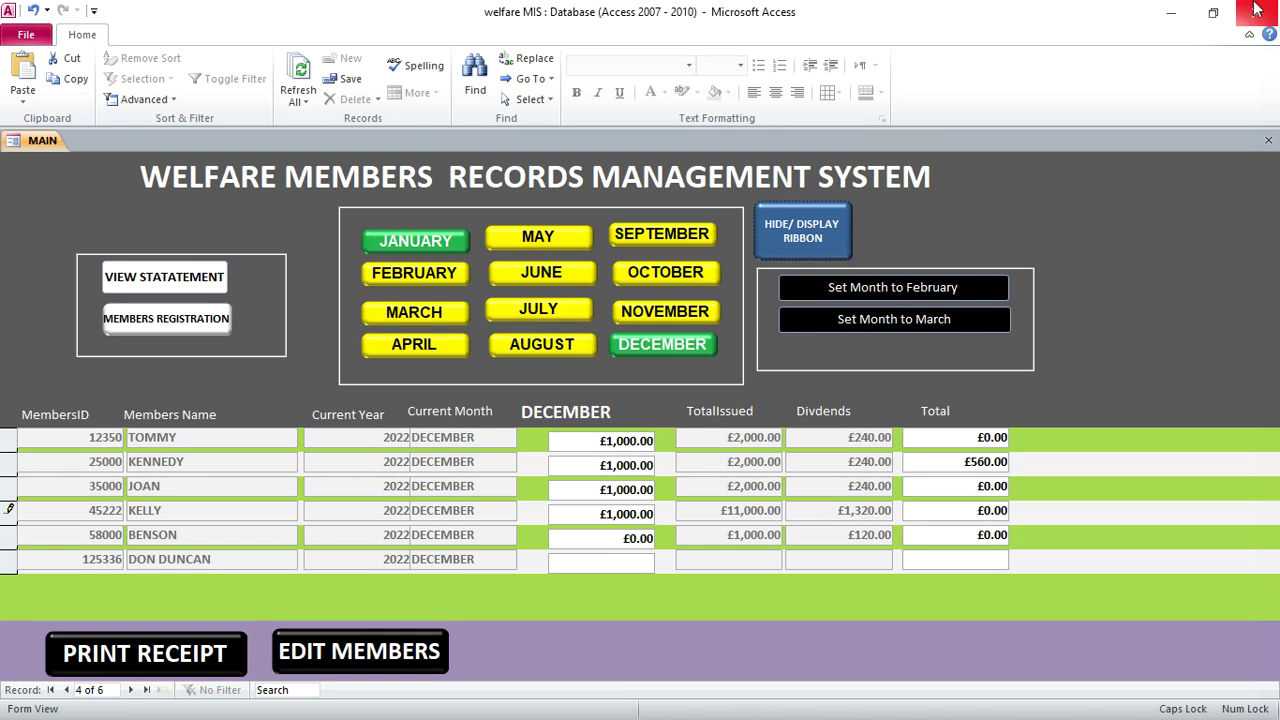
Hide the ribbon and enter £1,000.00 as the fifth member's December contribution
click(809, 235)
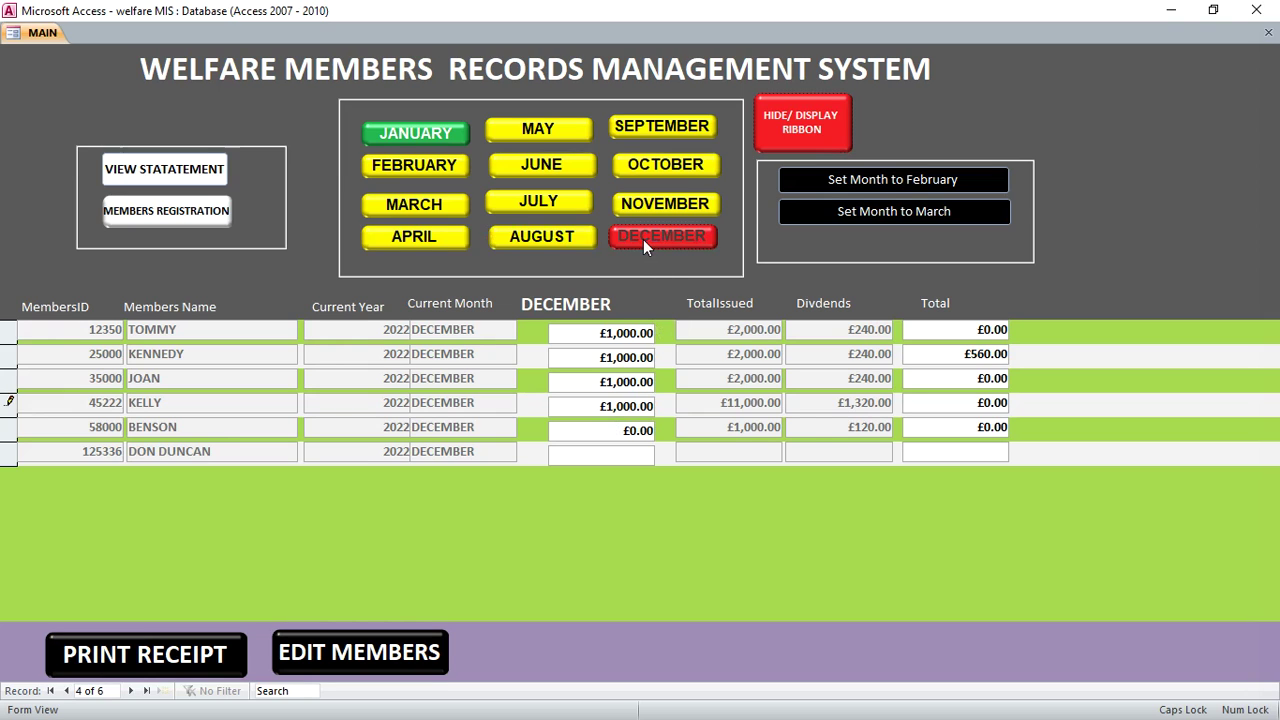
click(606, 432)
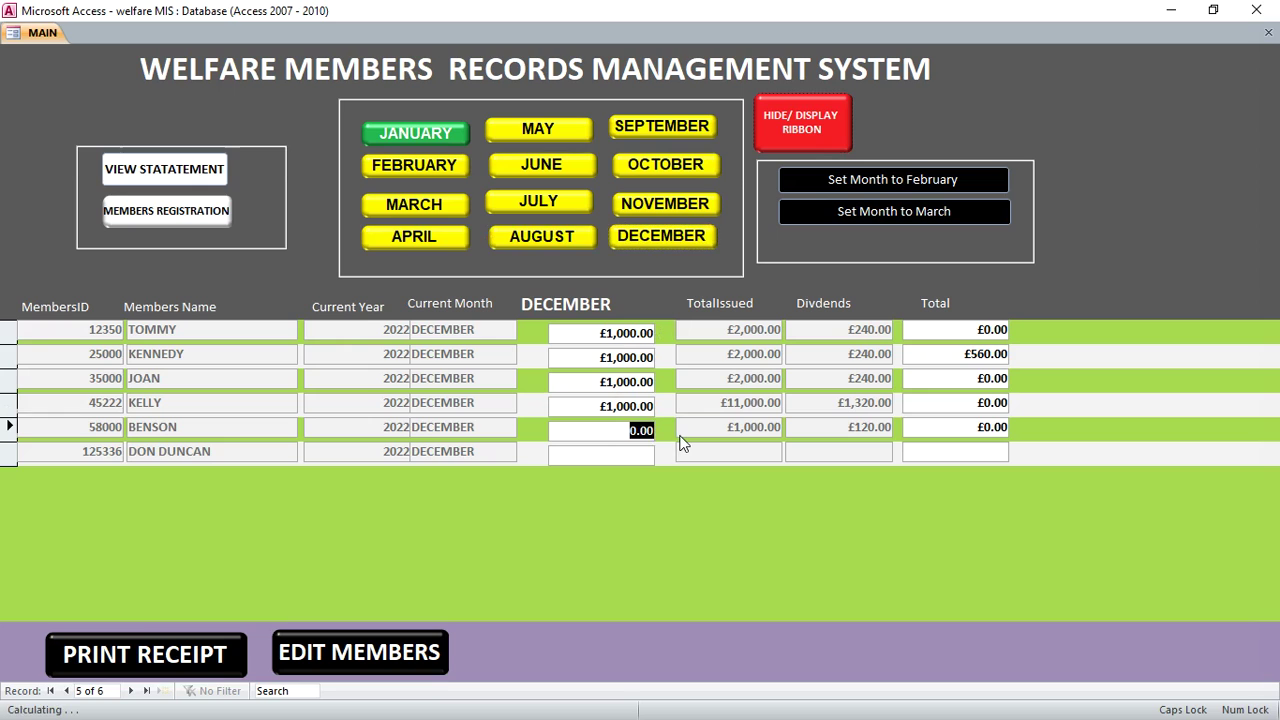
text(10000)
key(BackSpace)
key(Tab)
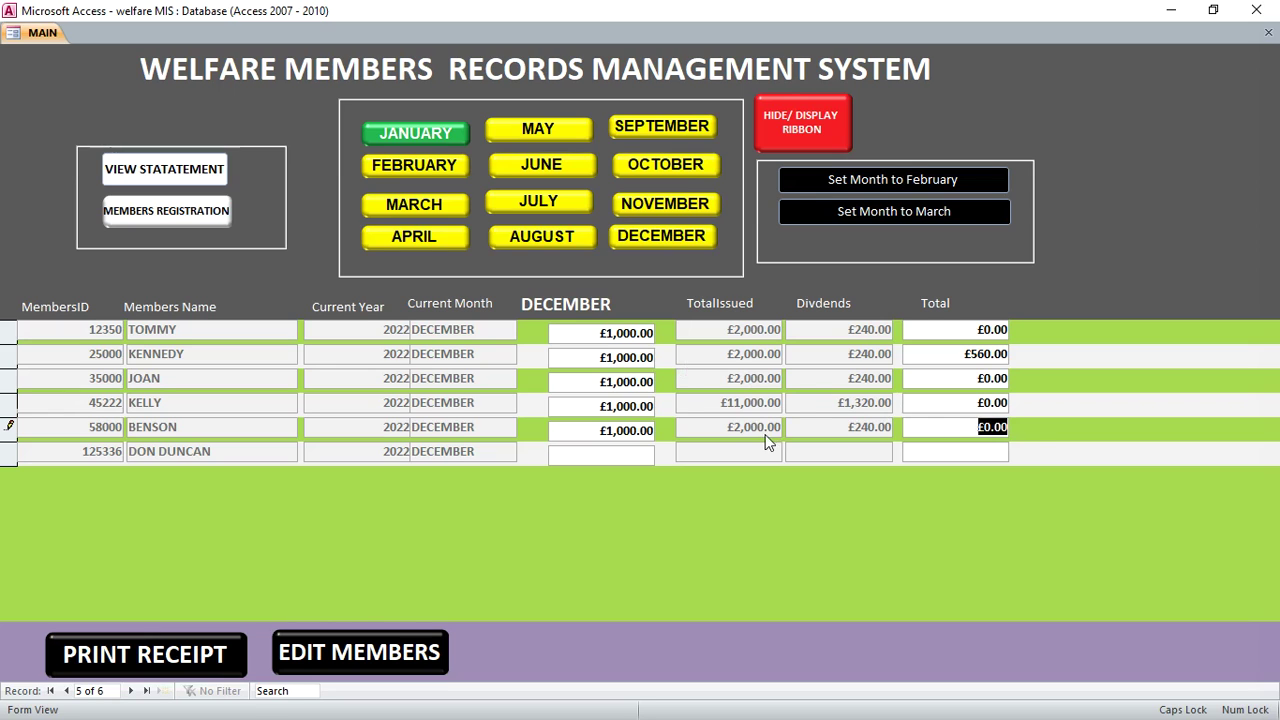
Start a new member registration record and enter the member ID and the member's full name
click(161, 216)
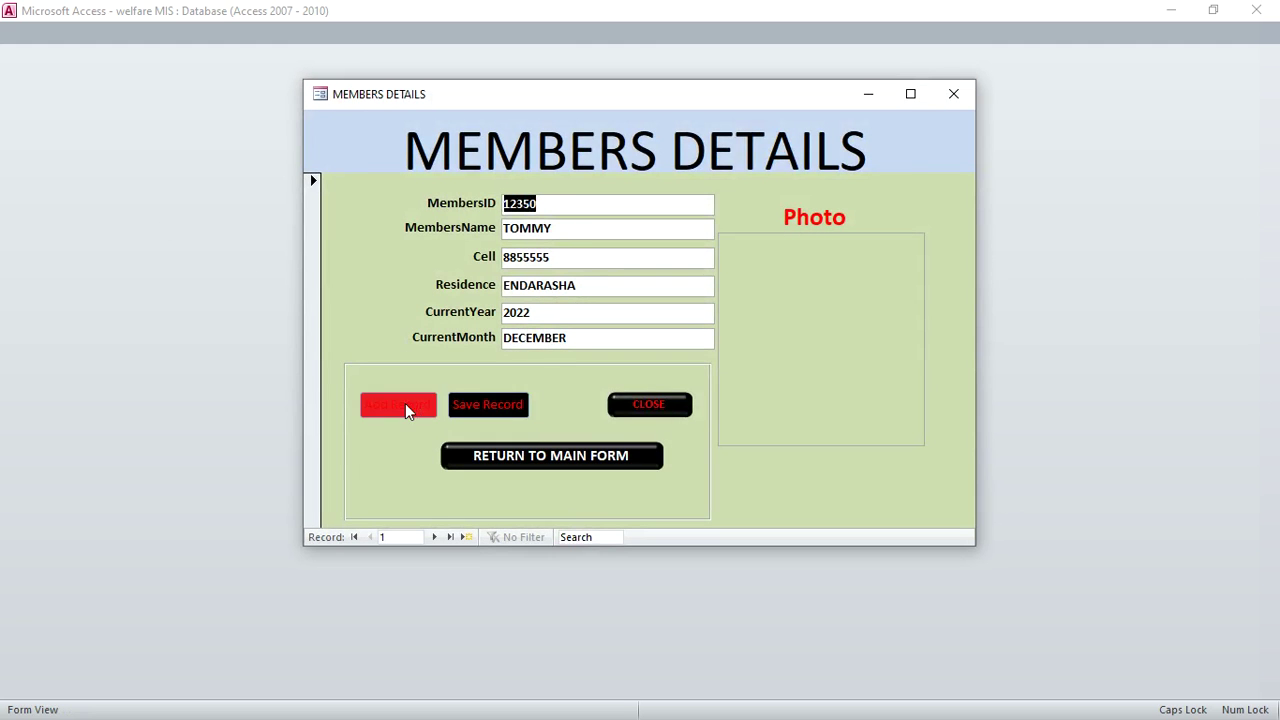
click(405, 412)
text(156822)
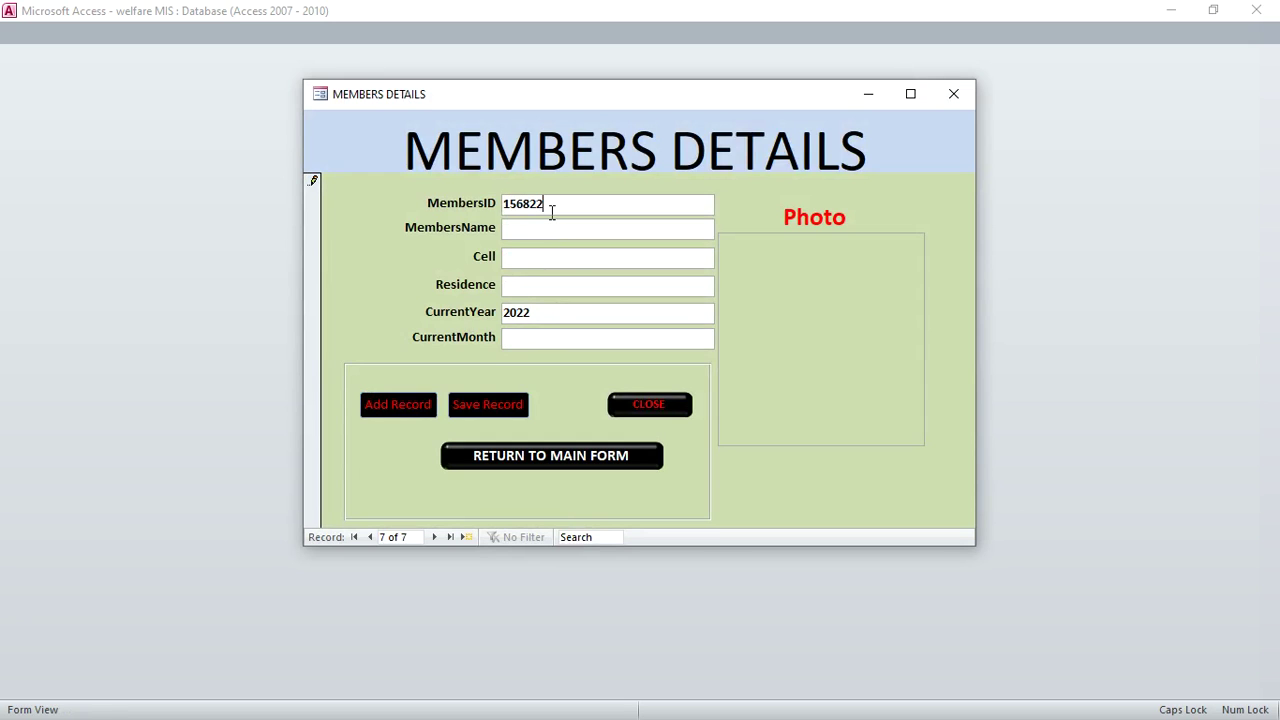
click(533, 233)
key(Caps_Lock)
key(Caps_Lock)
Fill in the phone number, residence and current month DECEMBER, save, and return to the main form
click(544, 260)
click(610, 284)
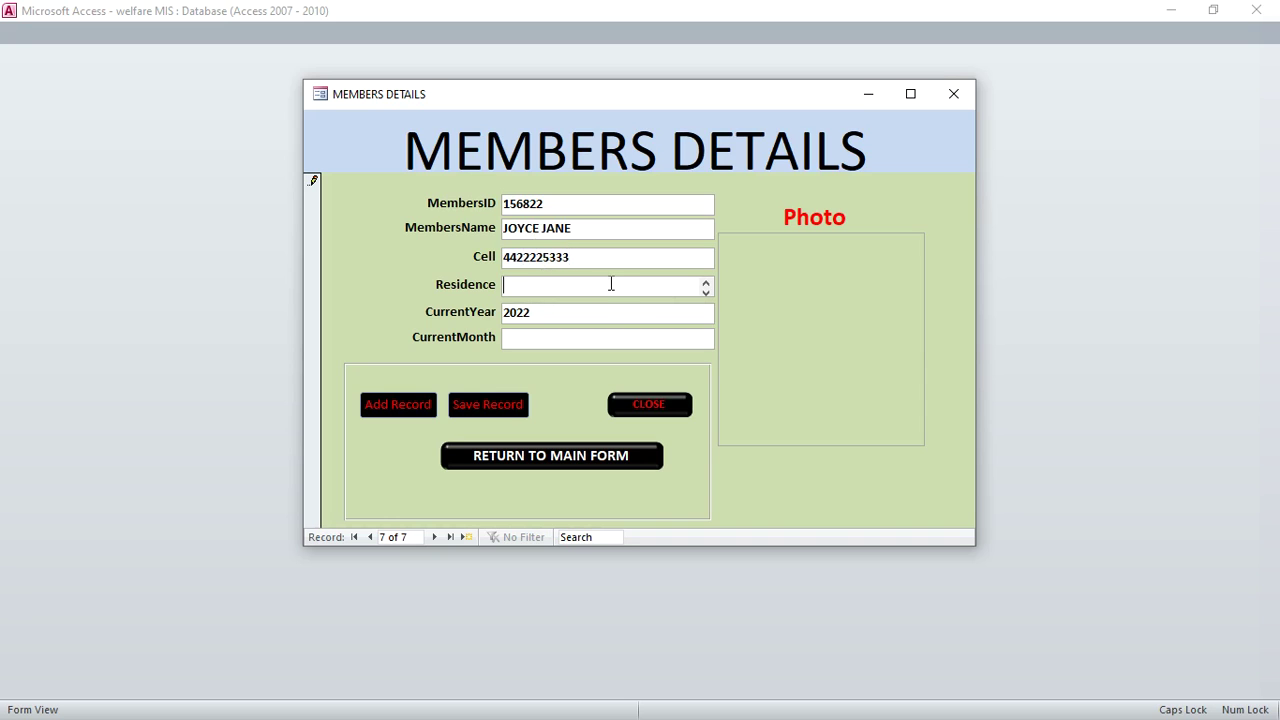
text(NAROK)
click(542, 340)
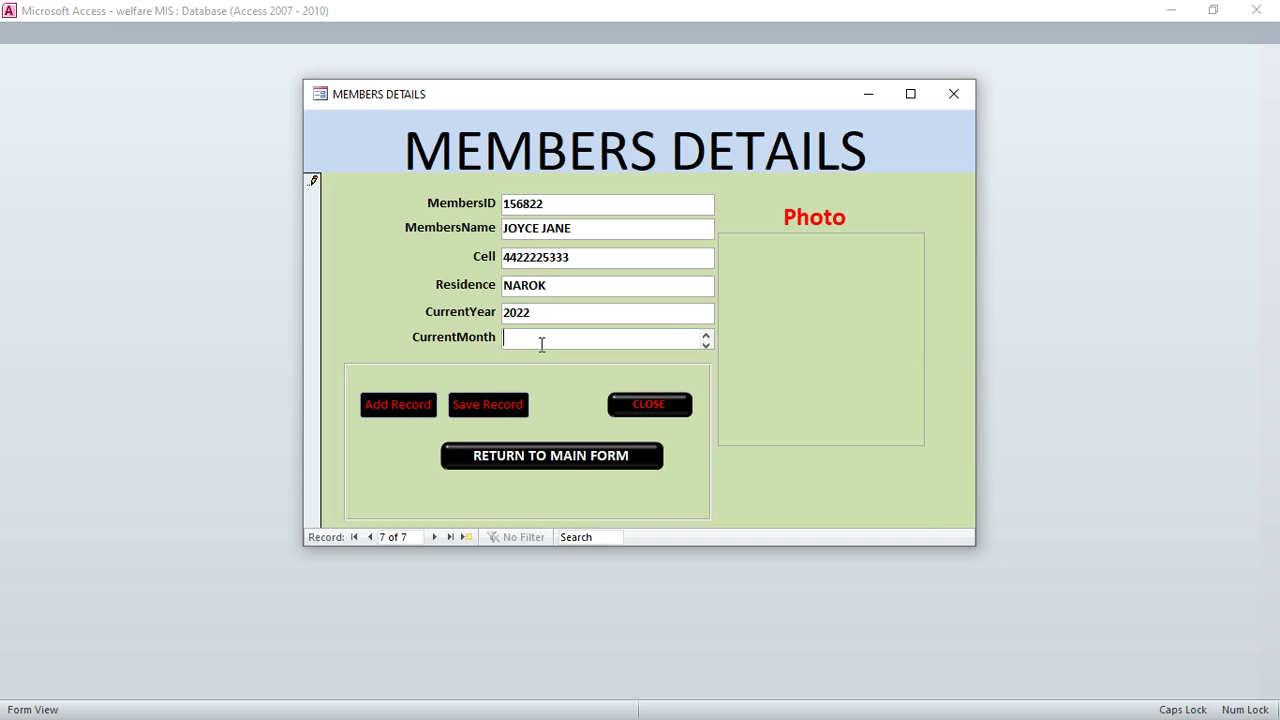
text(DECEMBER)
click(475, 398)
click(556, 462)
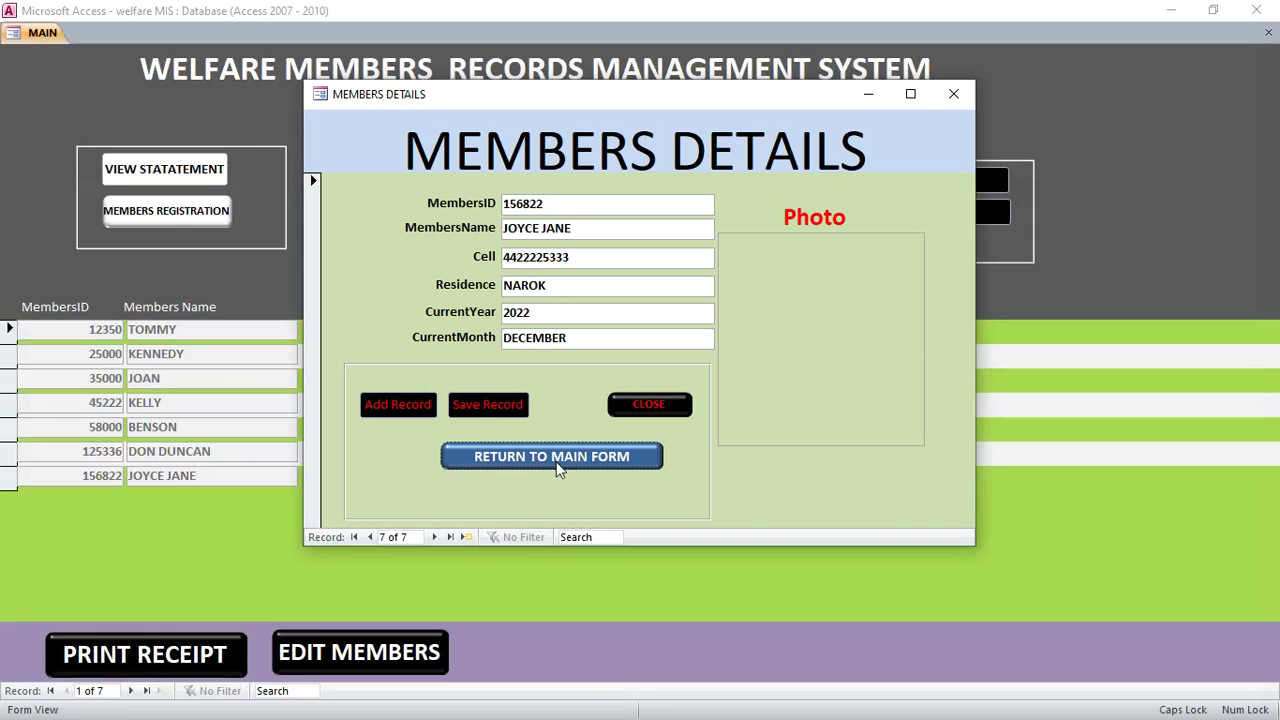
click(623, 429)
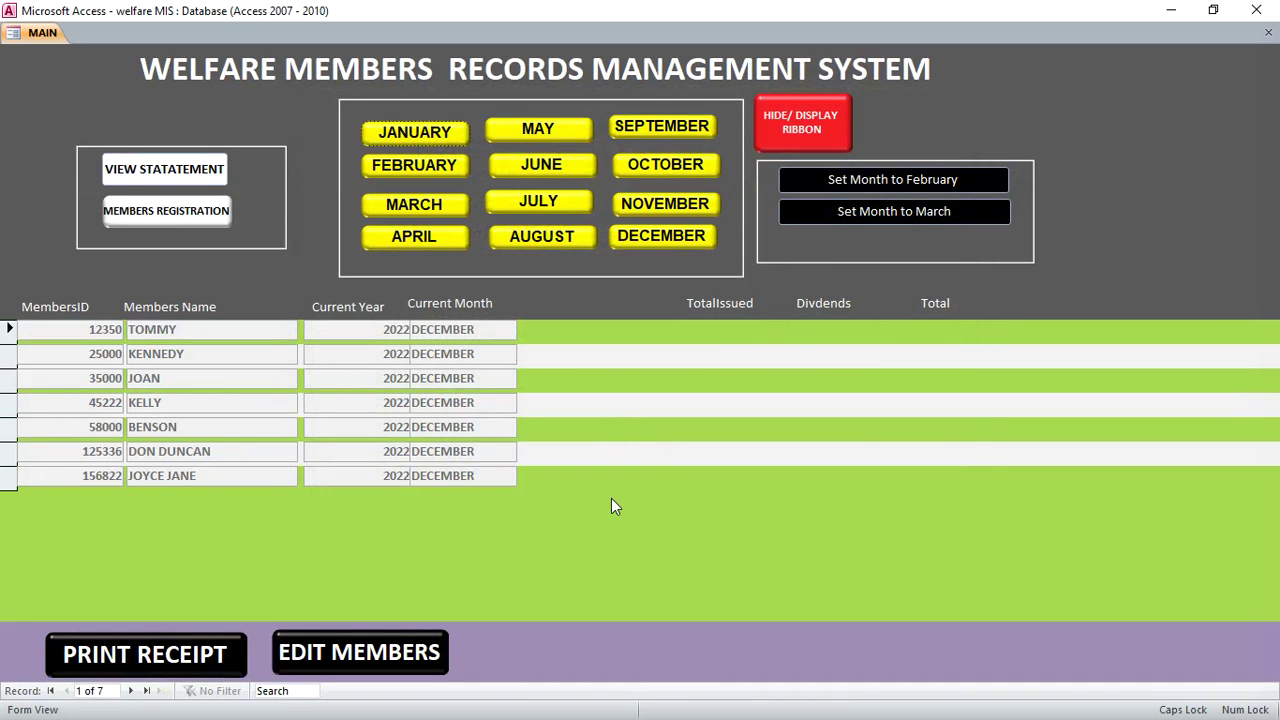
Enter £2,000.00 December contributions for the sixth and seventh members, then display the January amounts
click(12, 478)
click(645, 240)
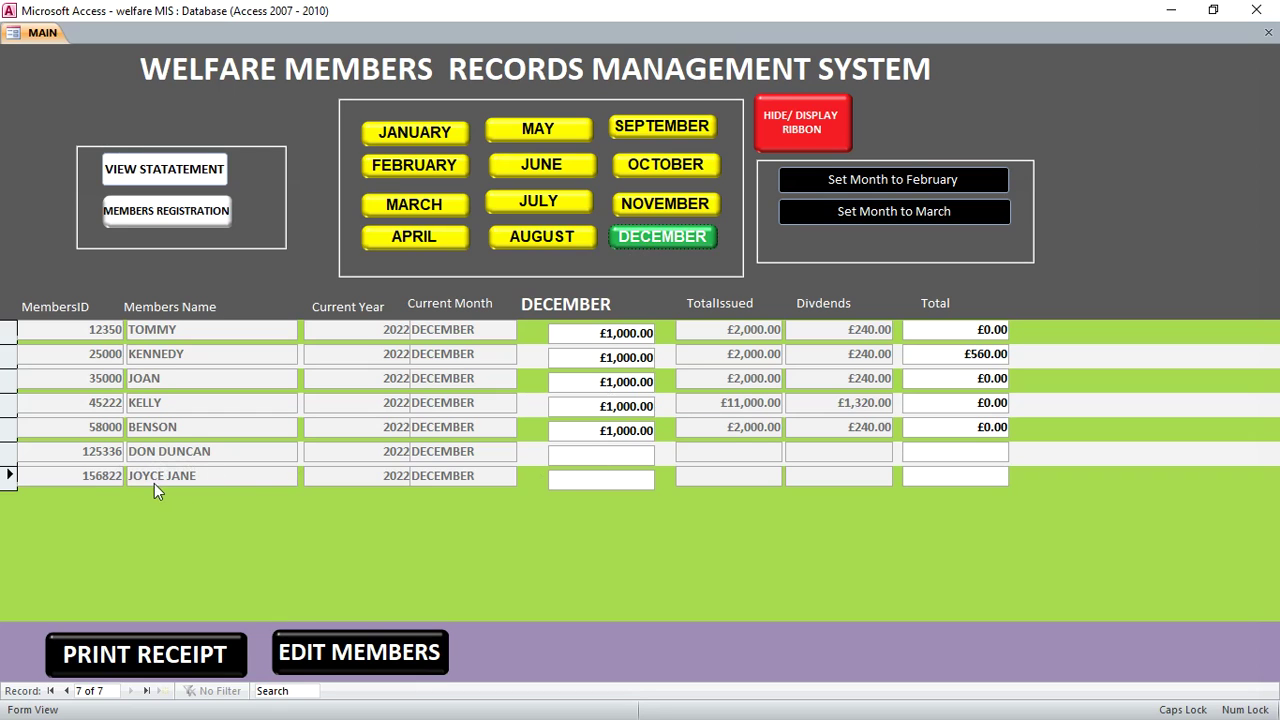
click(622, 454)
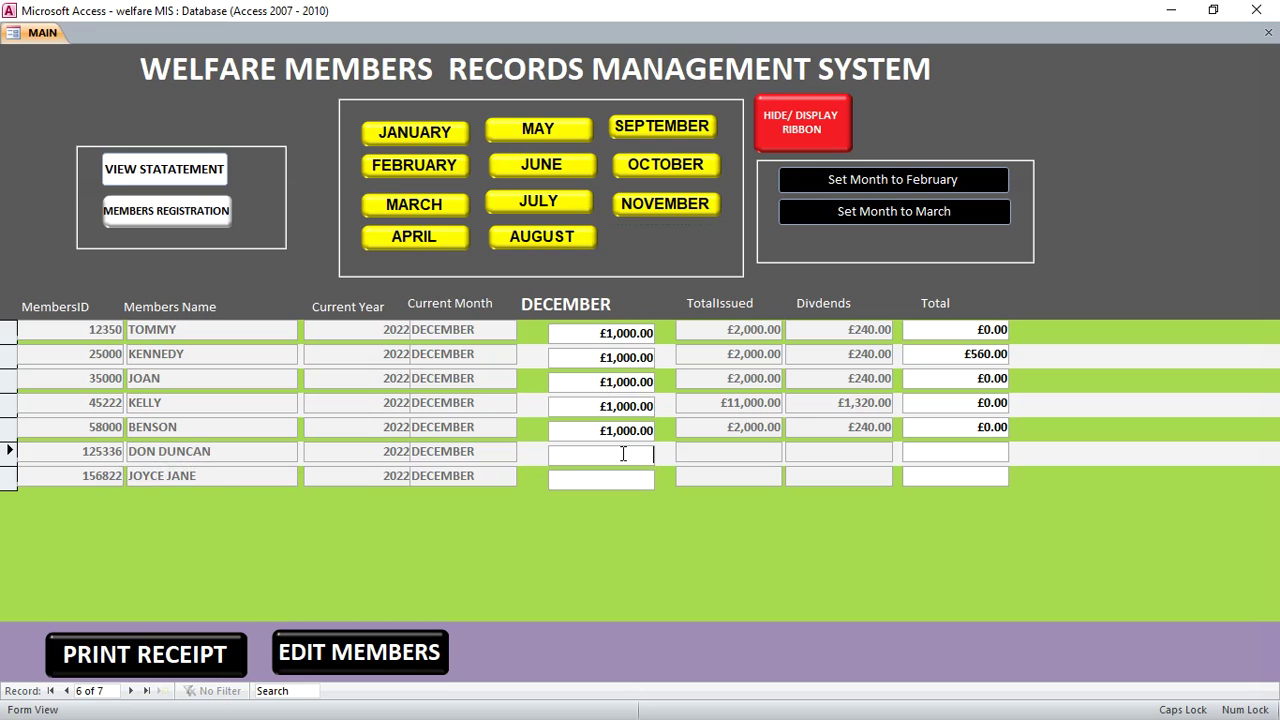
text(2000)
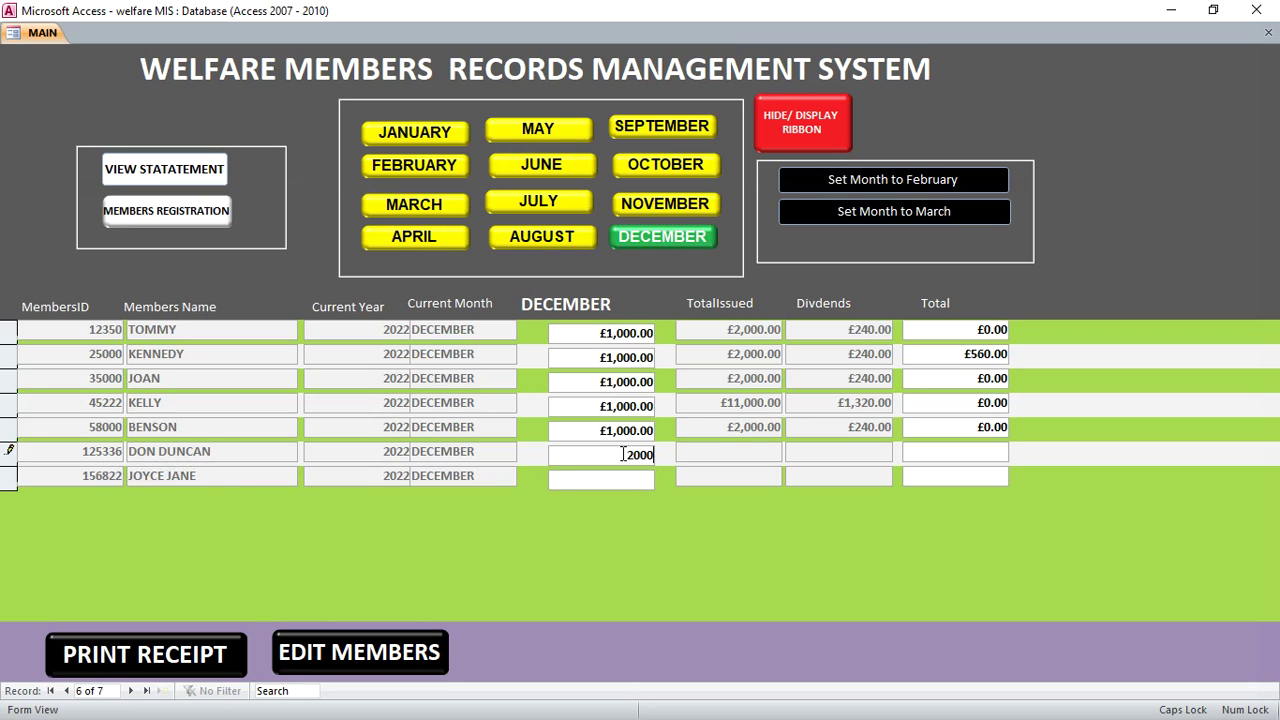
key(Return)
text(2000)
key(Return)
key(Return)
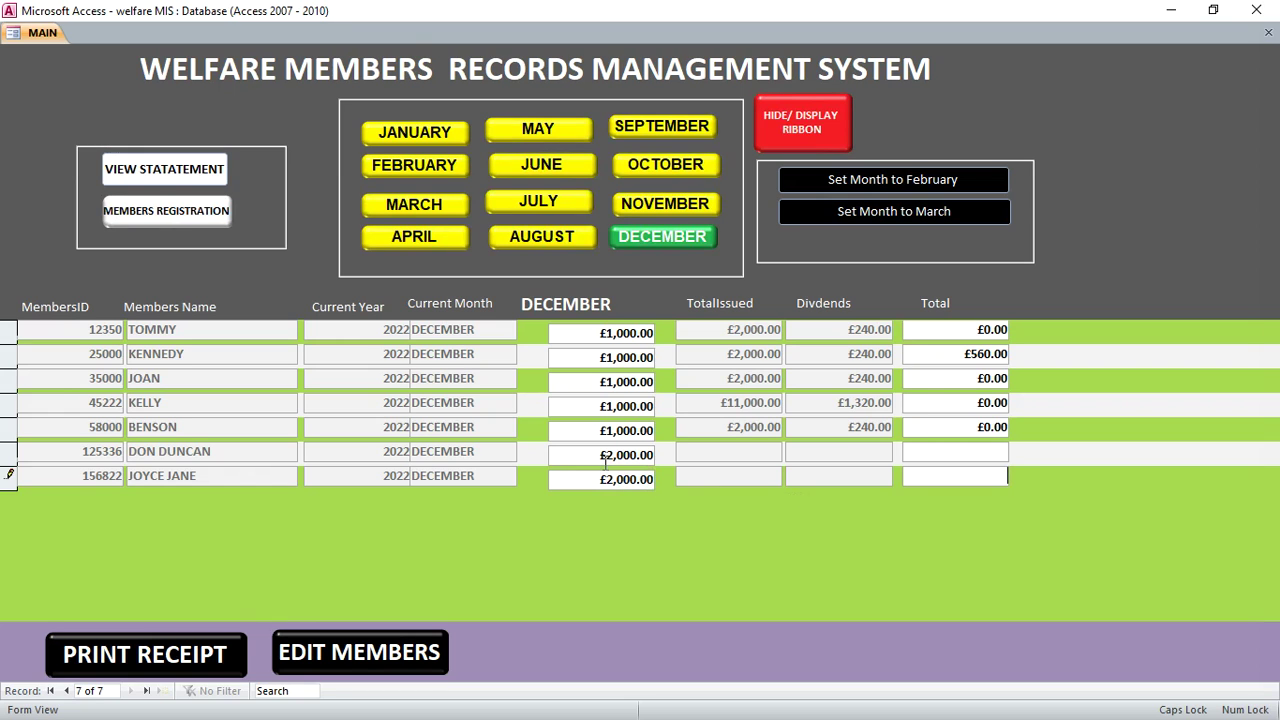
click(588, 340)
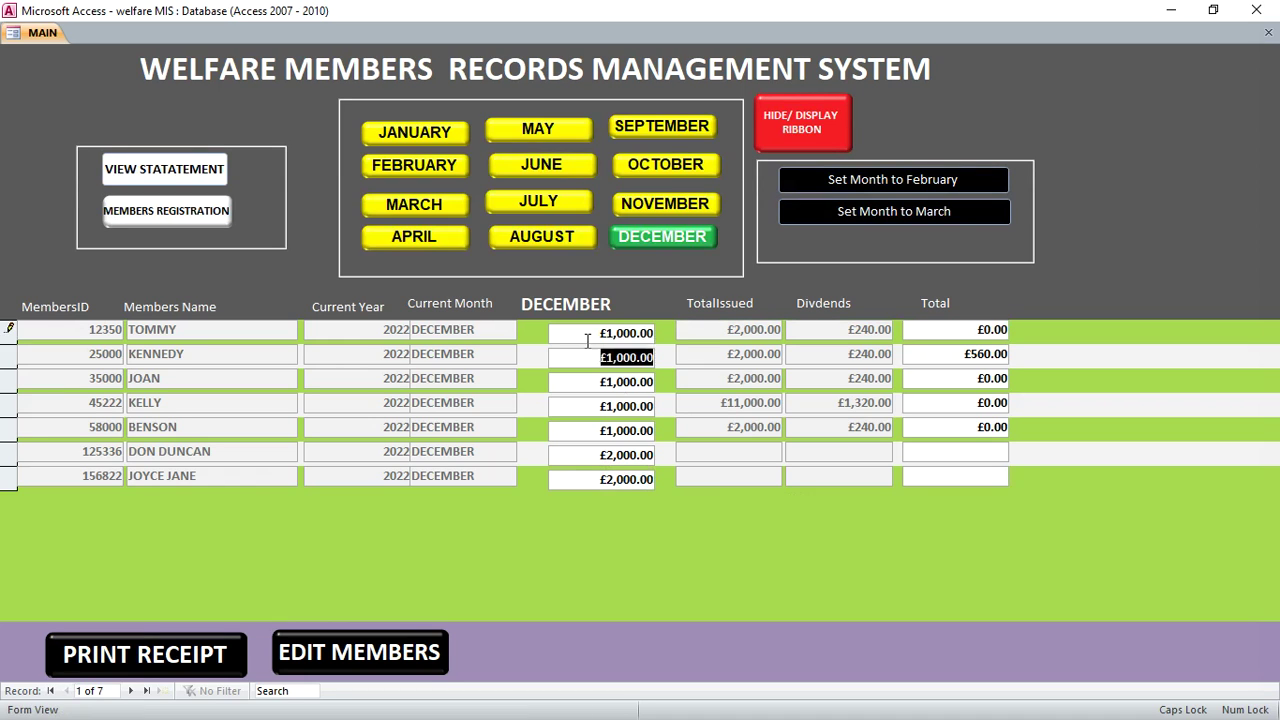
click(415, 134)
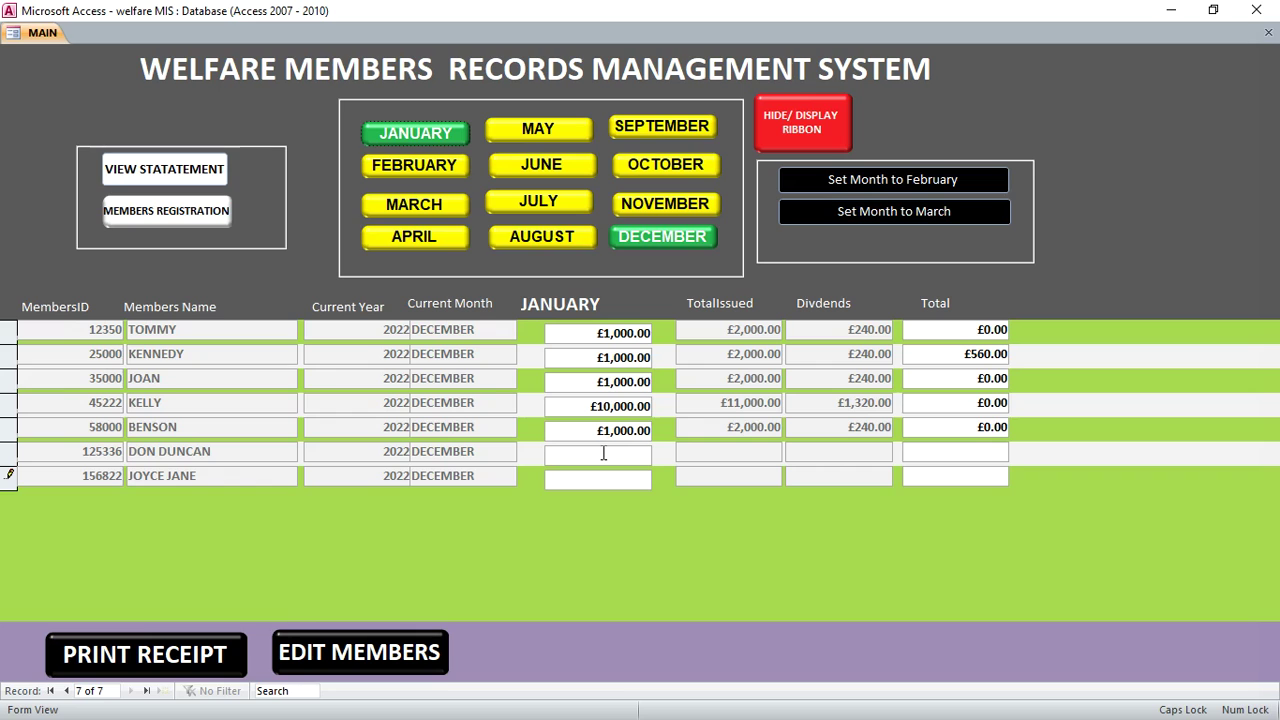
Switch to July amounts and set the first member's July contribution to £25,000.00
click(430, 168)
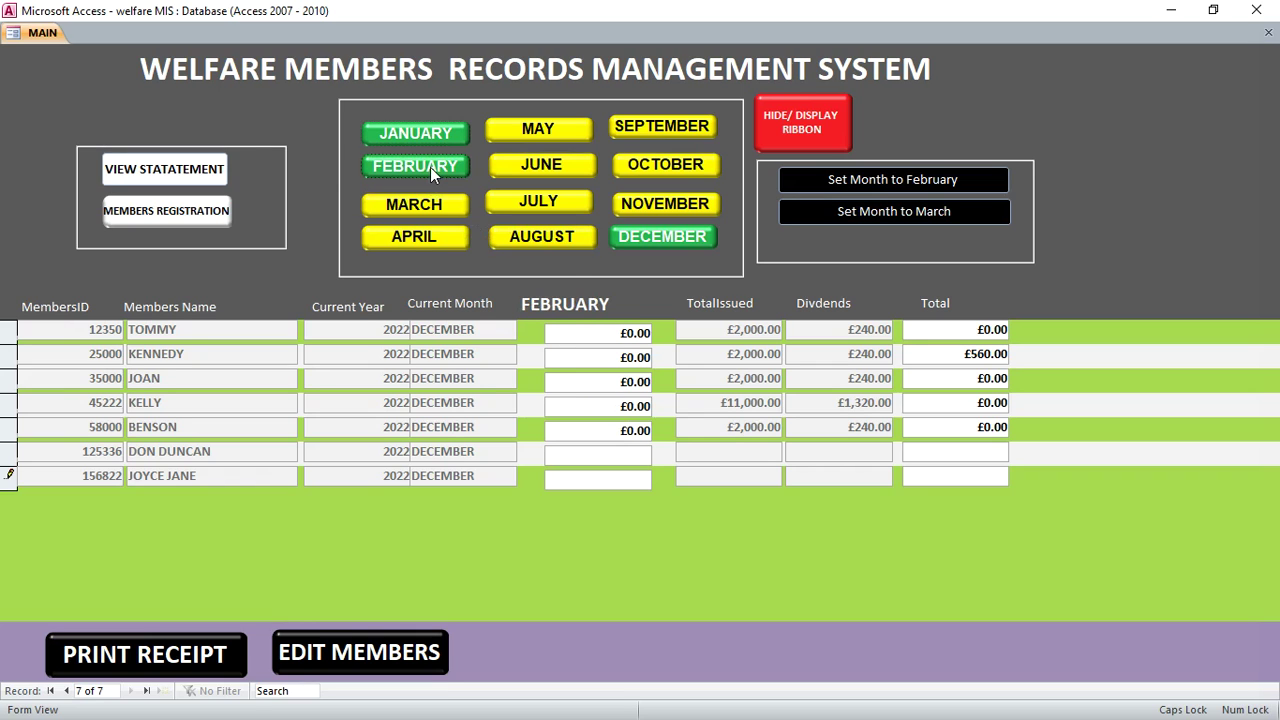
click(561, 201)
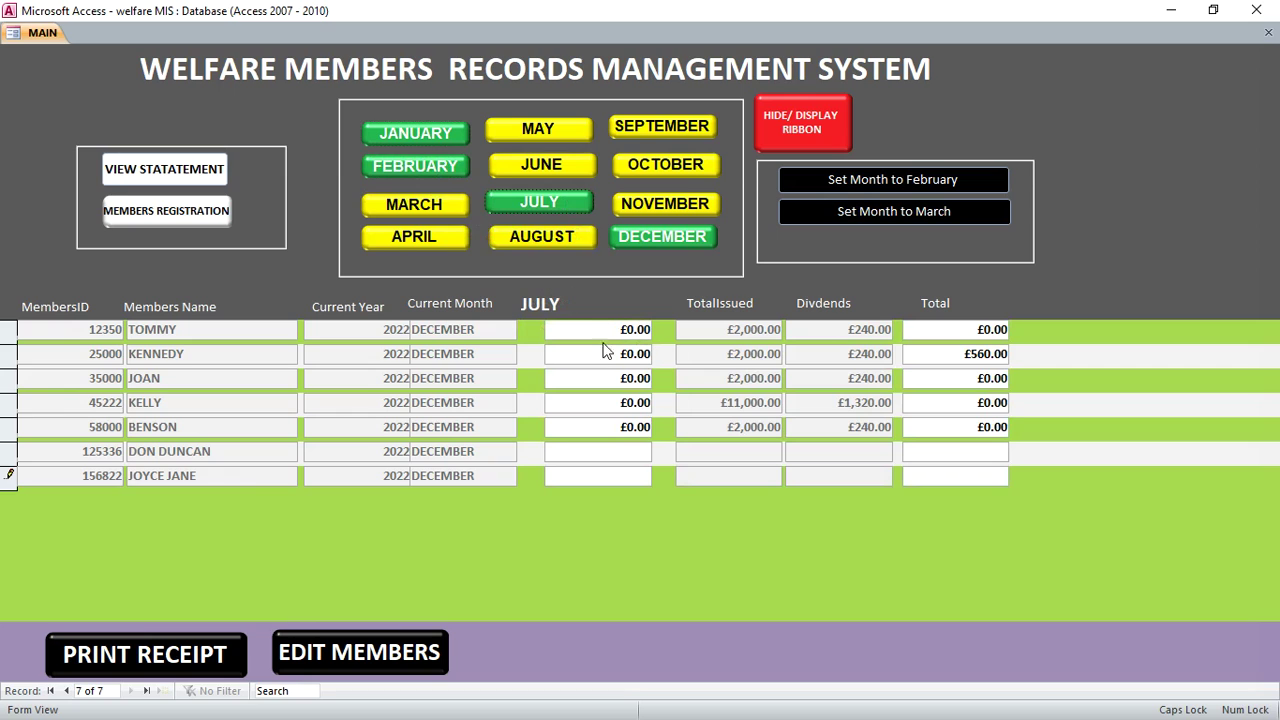
drag(620, 330, 698, 343)
text(25000)
key(Return)
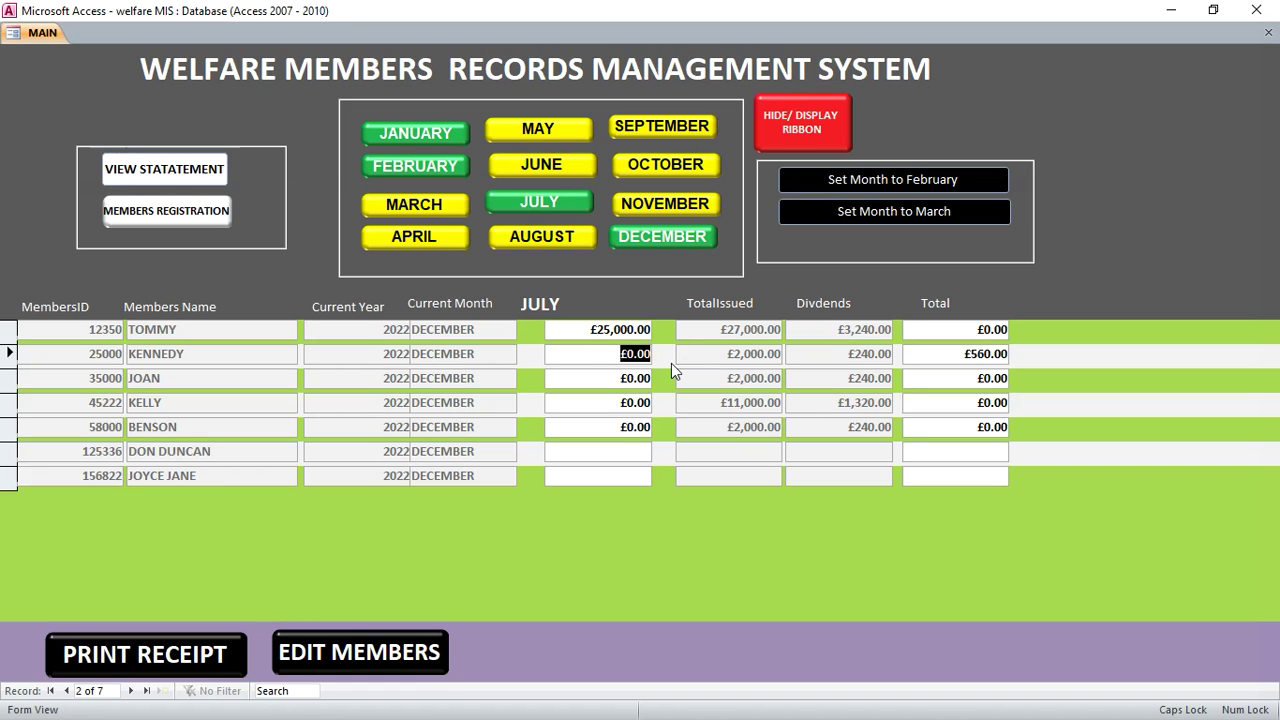
Enter July contributions of £520, £100, £1,000 and £250 for members two to five
text(520)
key(Return)
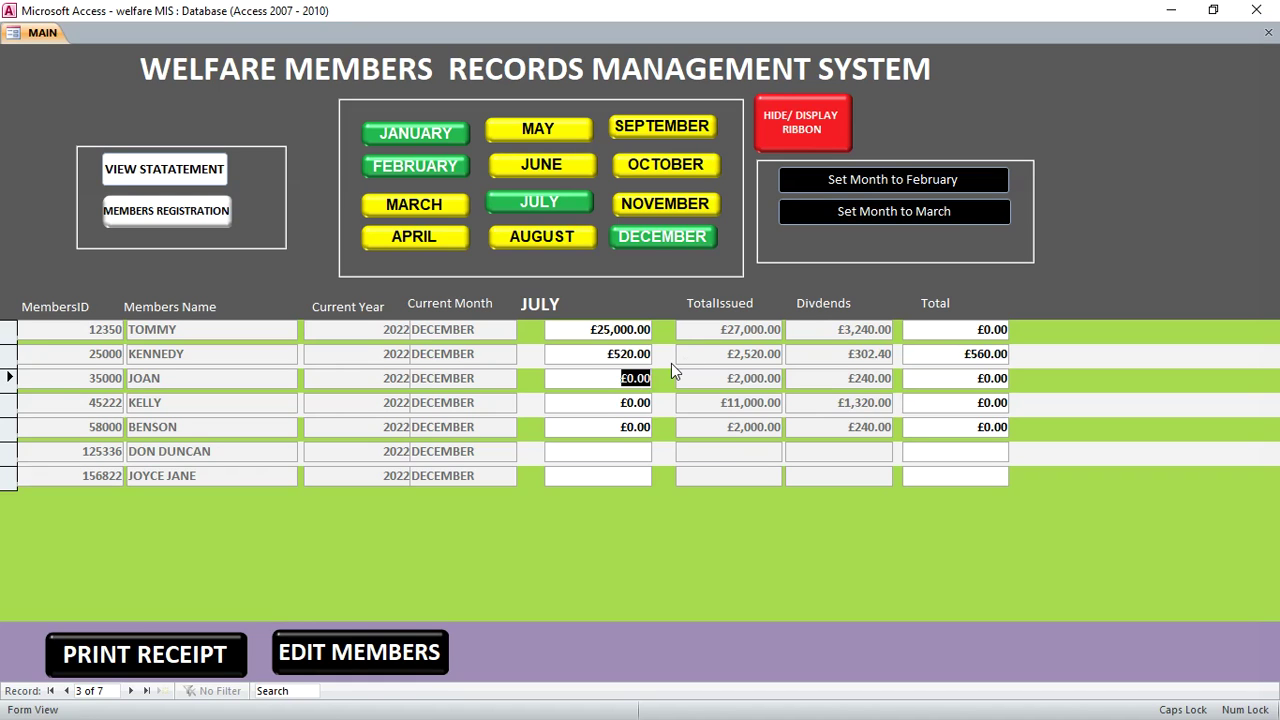
text(100)
key(Tab)
key(Tab)
text(1000)
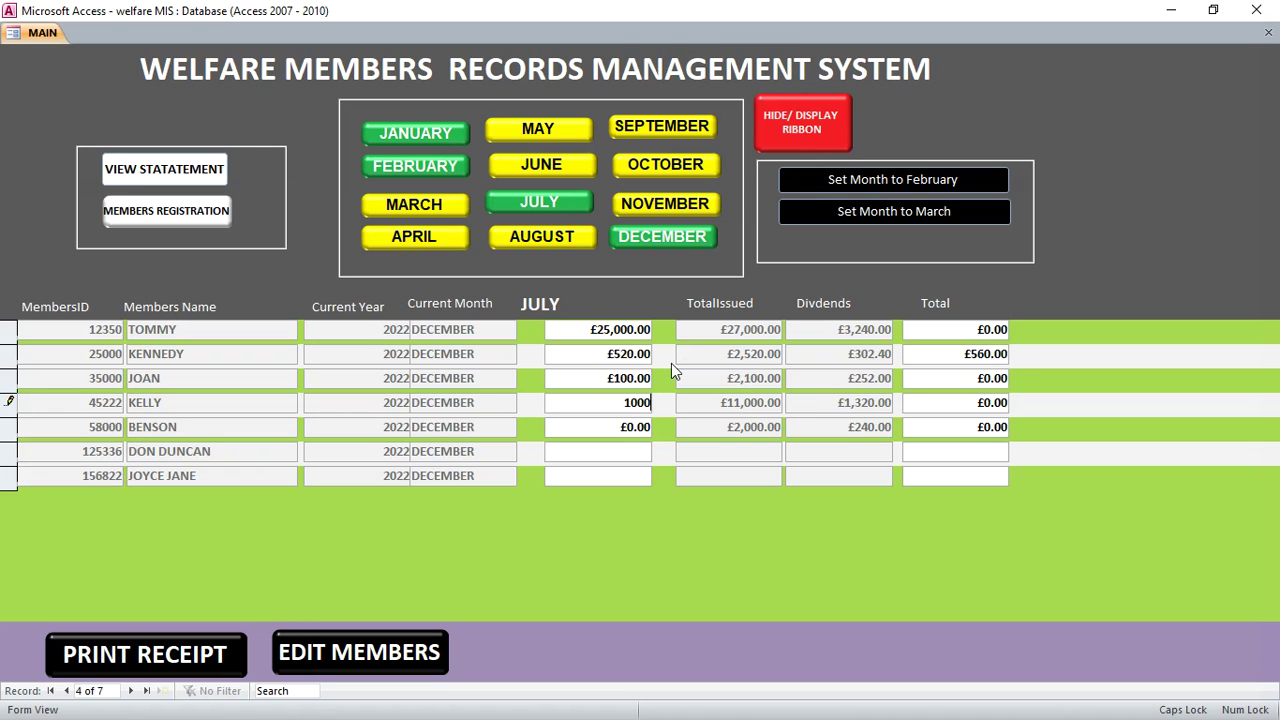
key(Return)
text(250)
key(Tab)
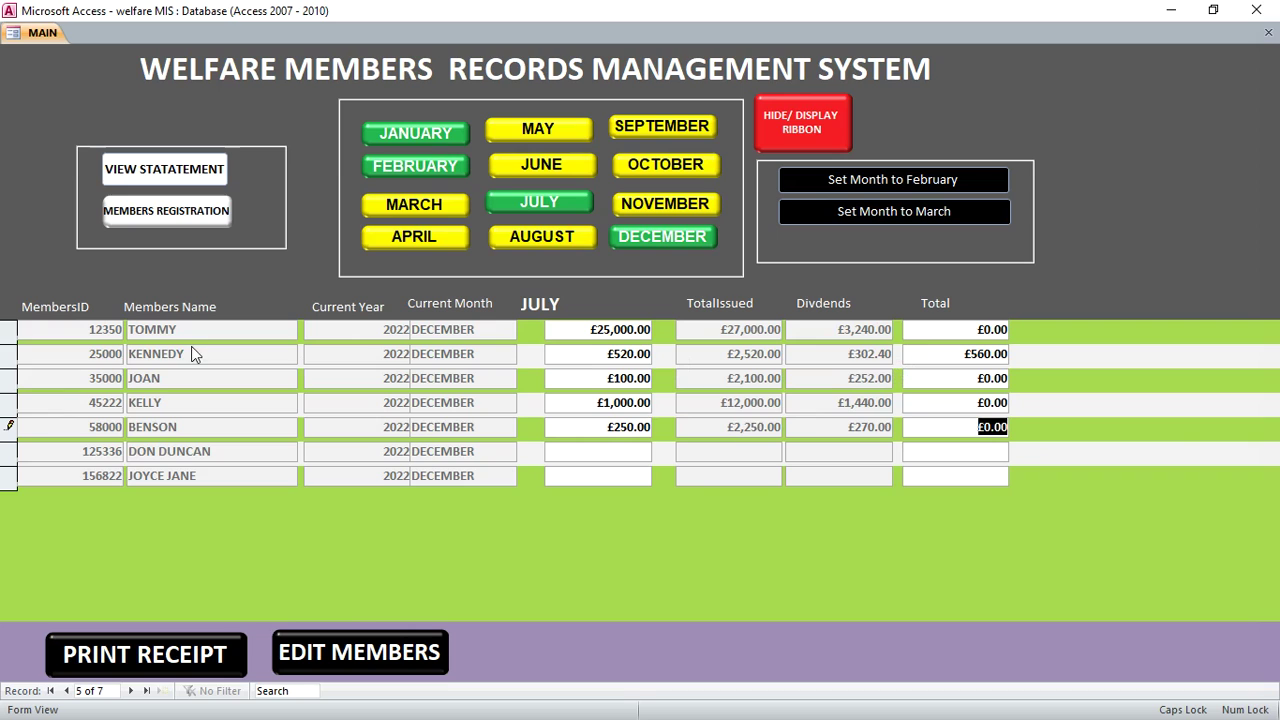
Overwrite the first member's Total with £12,000.00
click(948, 331)
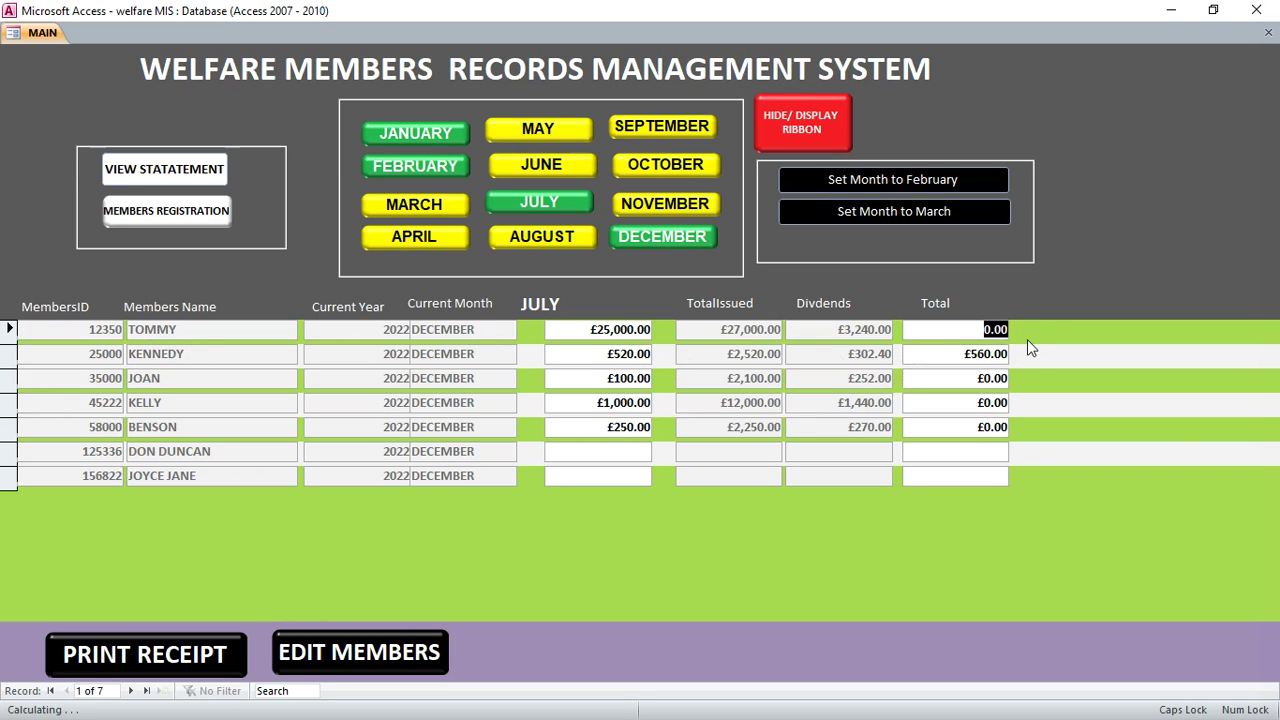
text(12000)
key(Return)
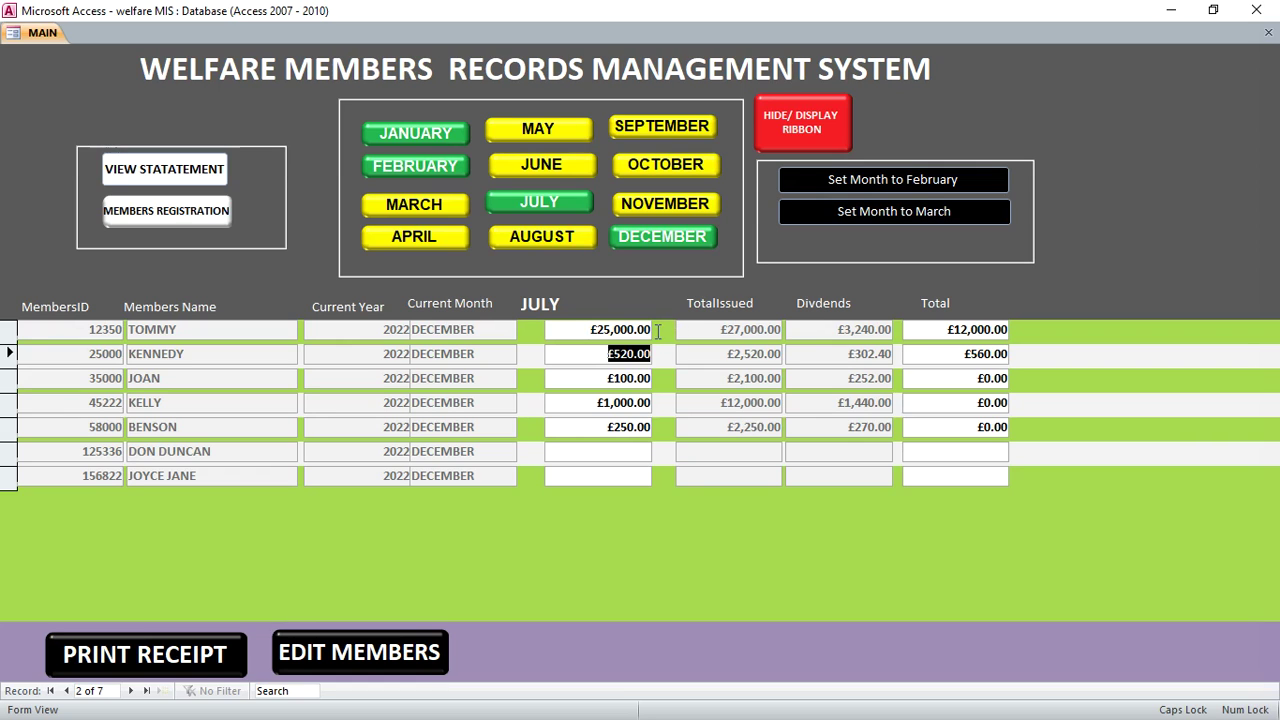
click(581, 329)
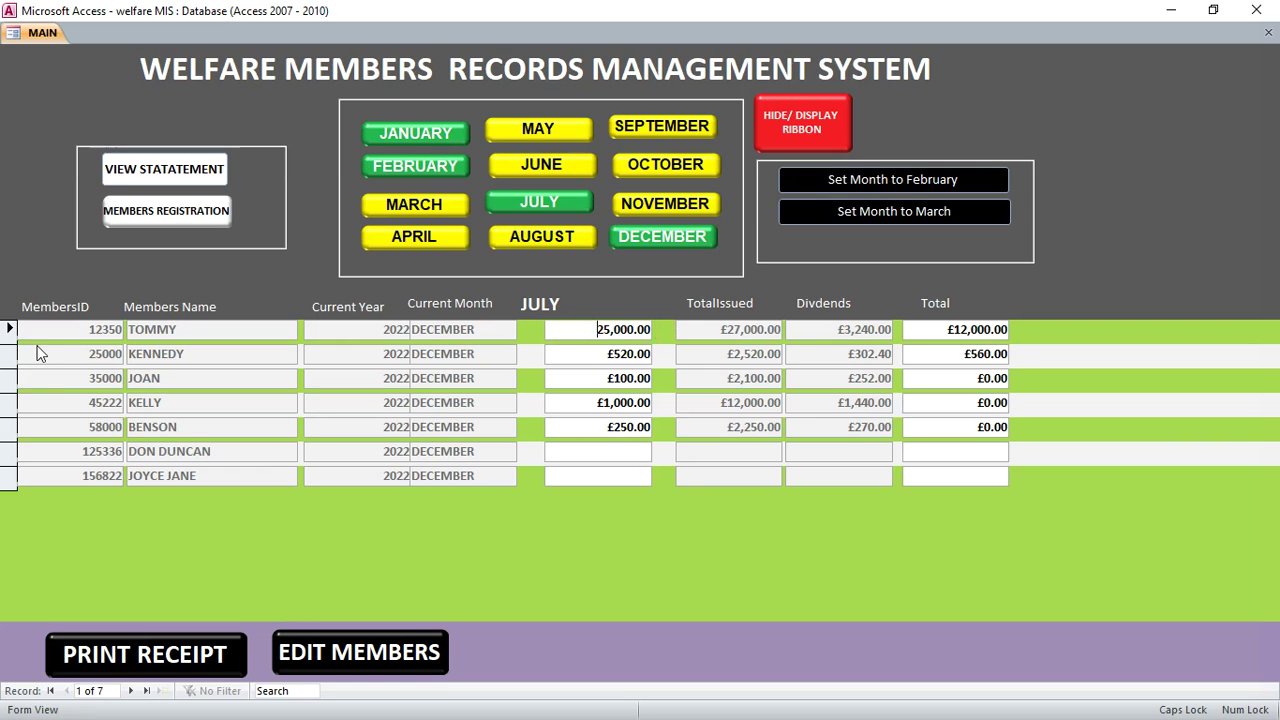
text(£)
click(170, 662)
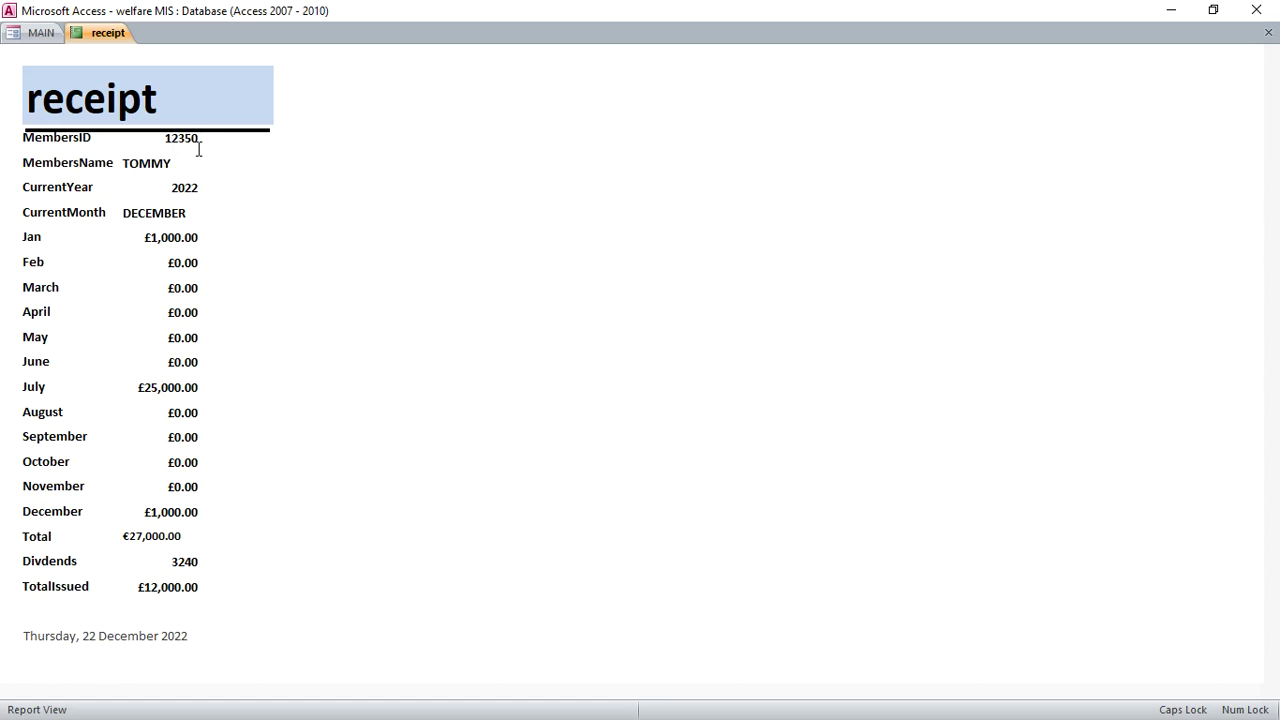
click(1268, 32)
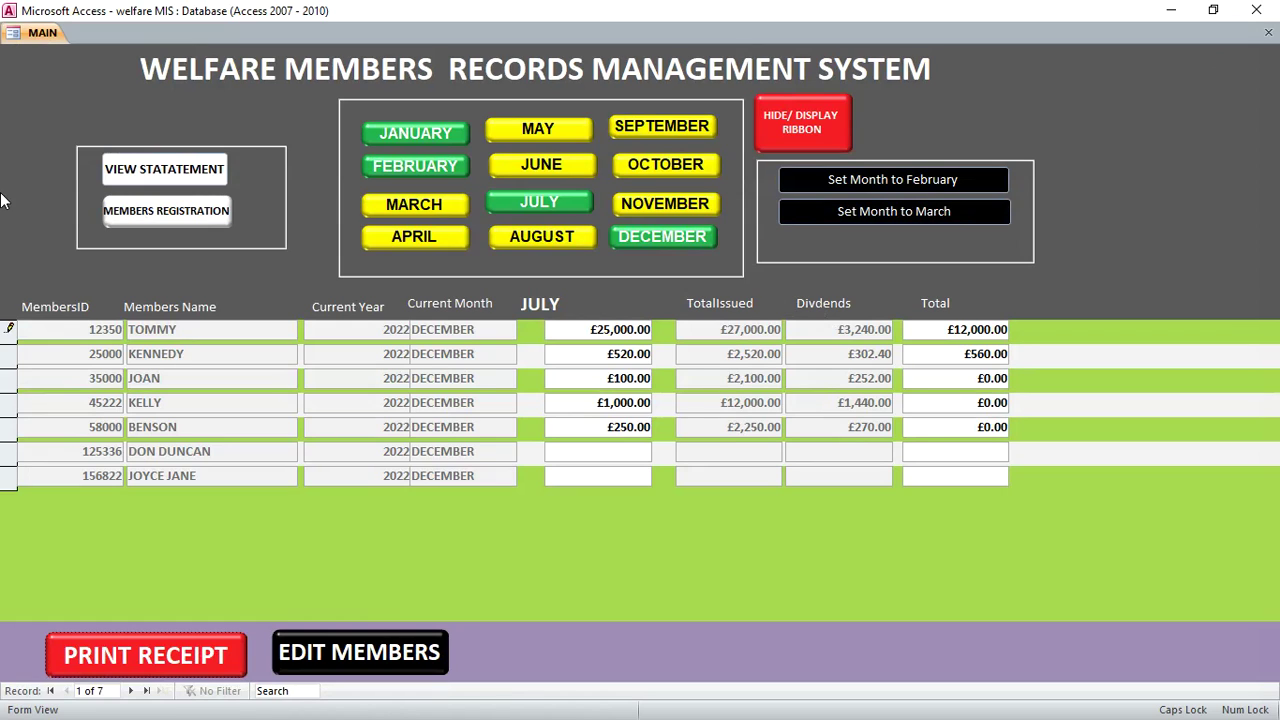
click(140, 170)
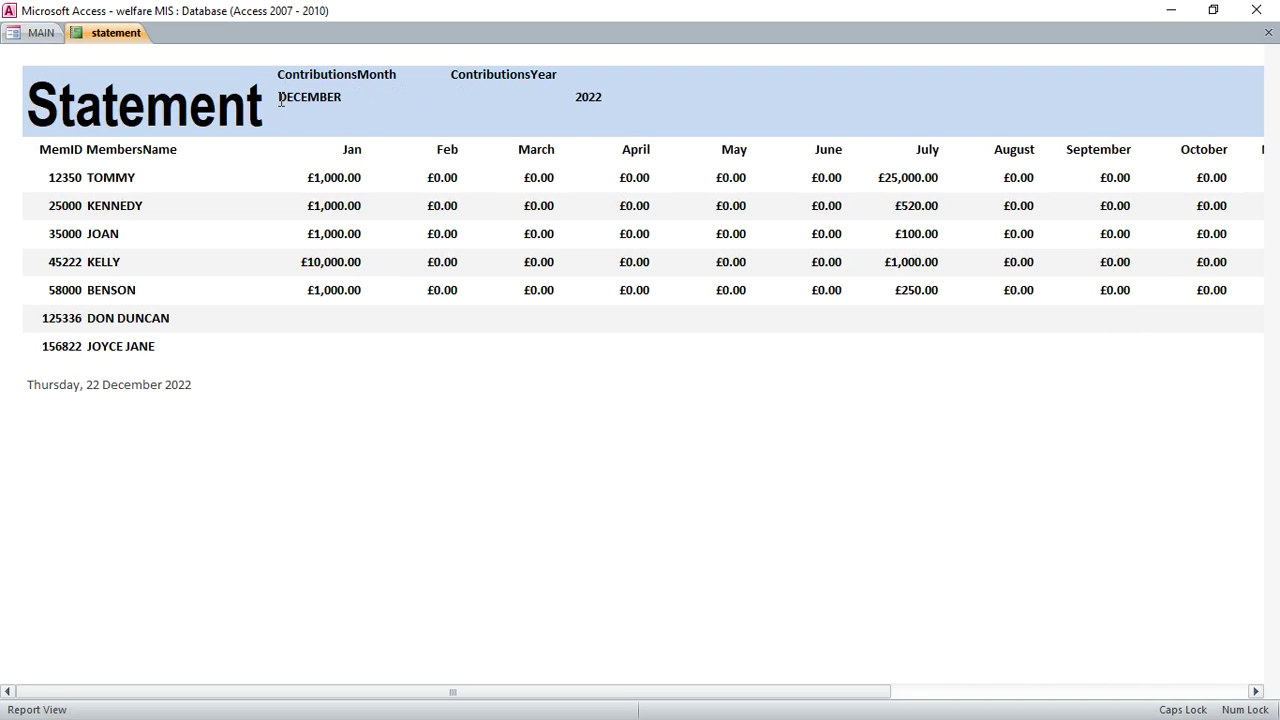
click(1268, 32)
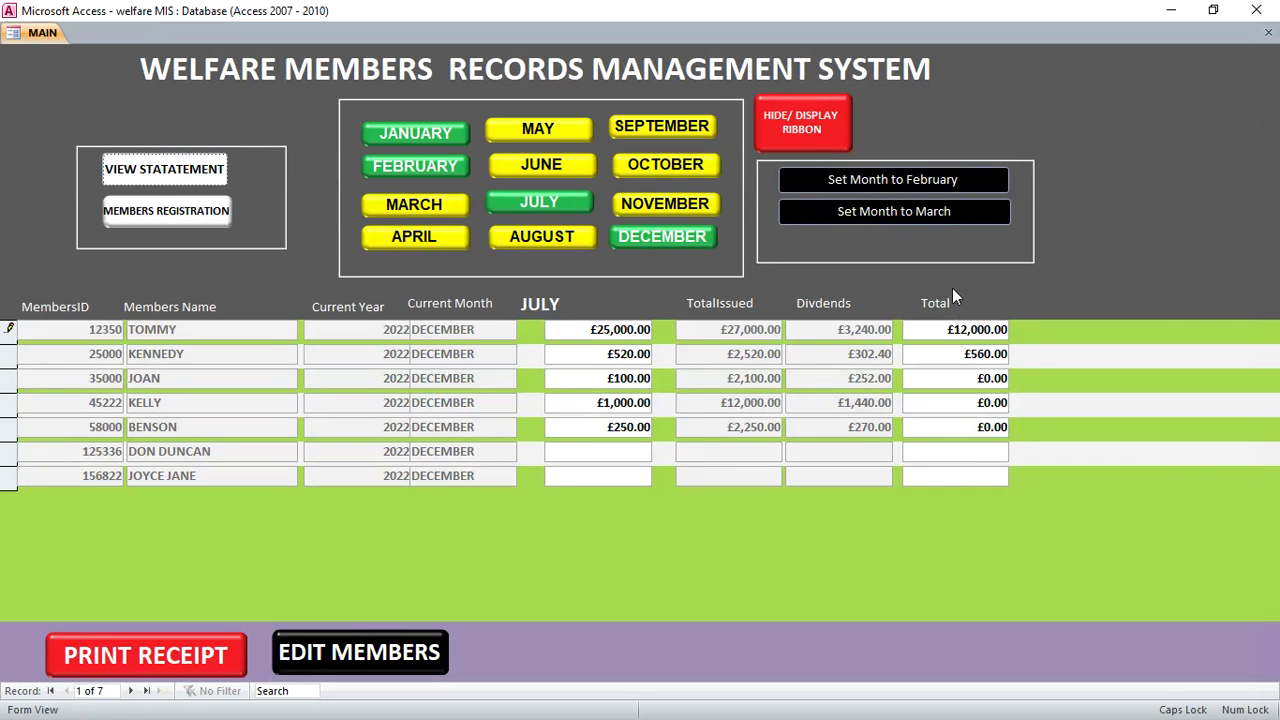
Run Set Month to March on all 7 members, confirming the update and resolving the write conflict
click(881, 215)
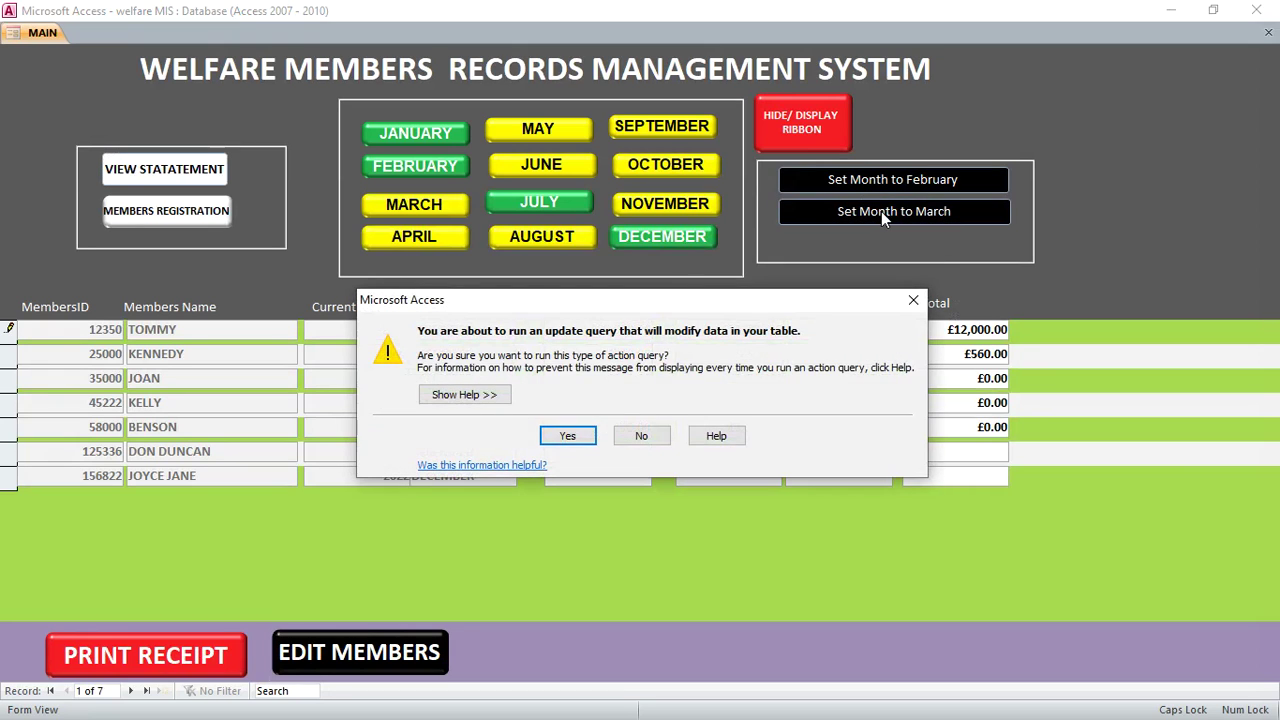
click(578, 436)
click(603, 428)
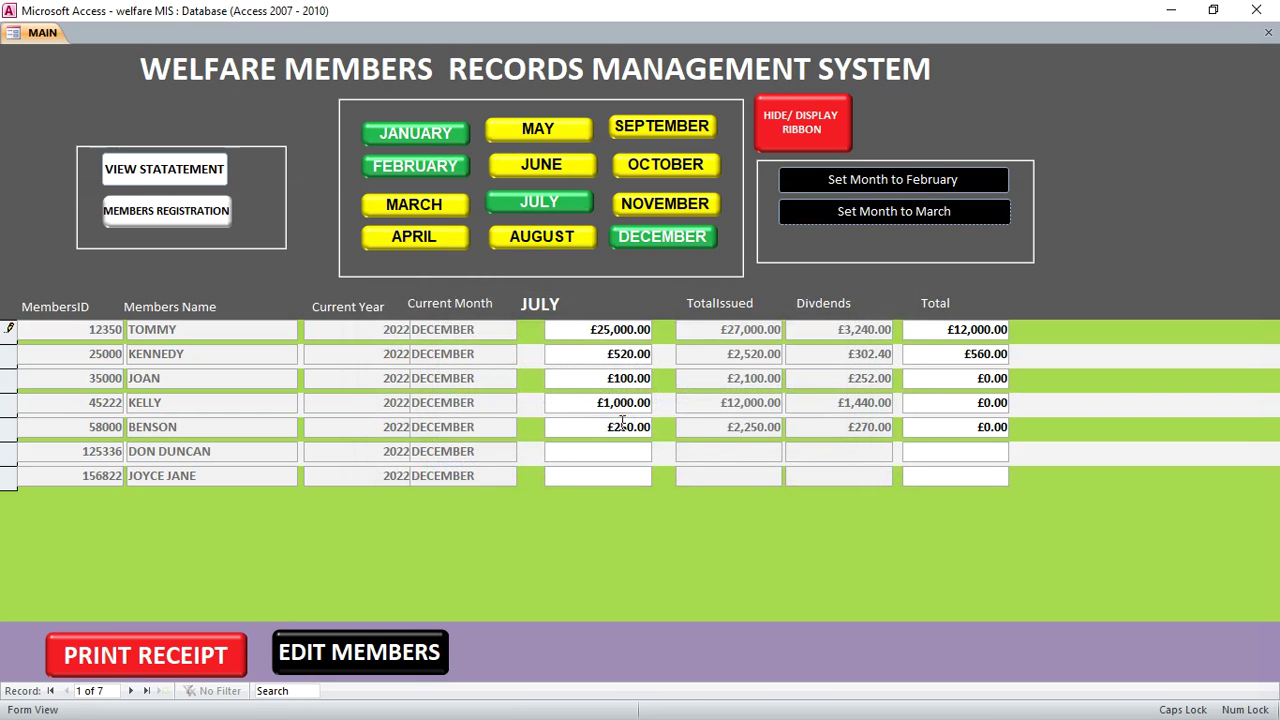
click(386, 483)
click(644, 323)
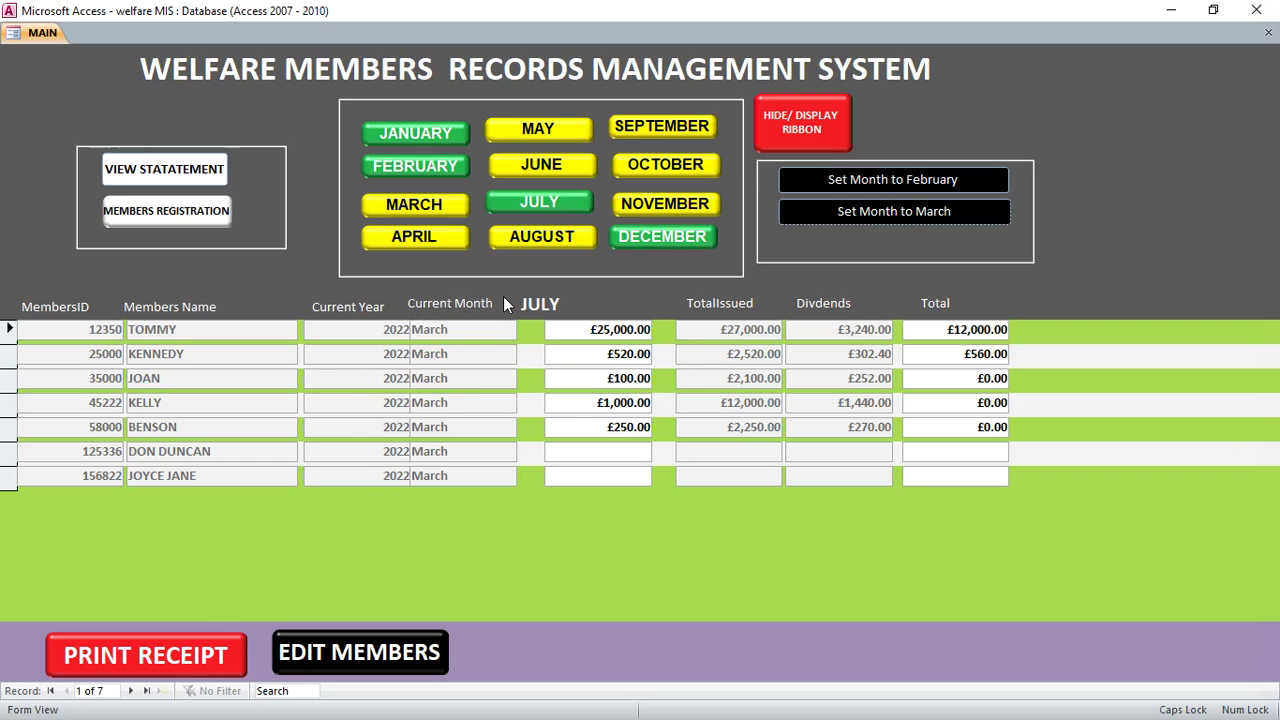
click(166, 210)
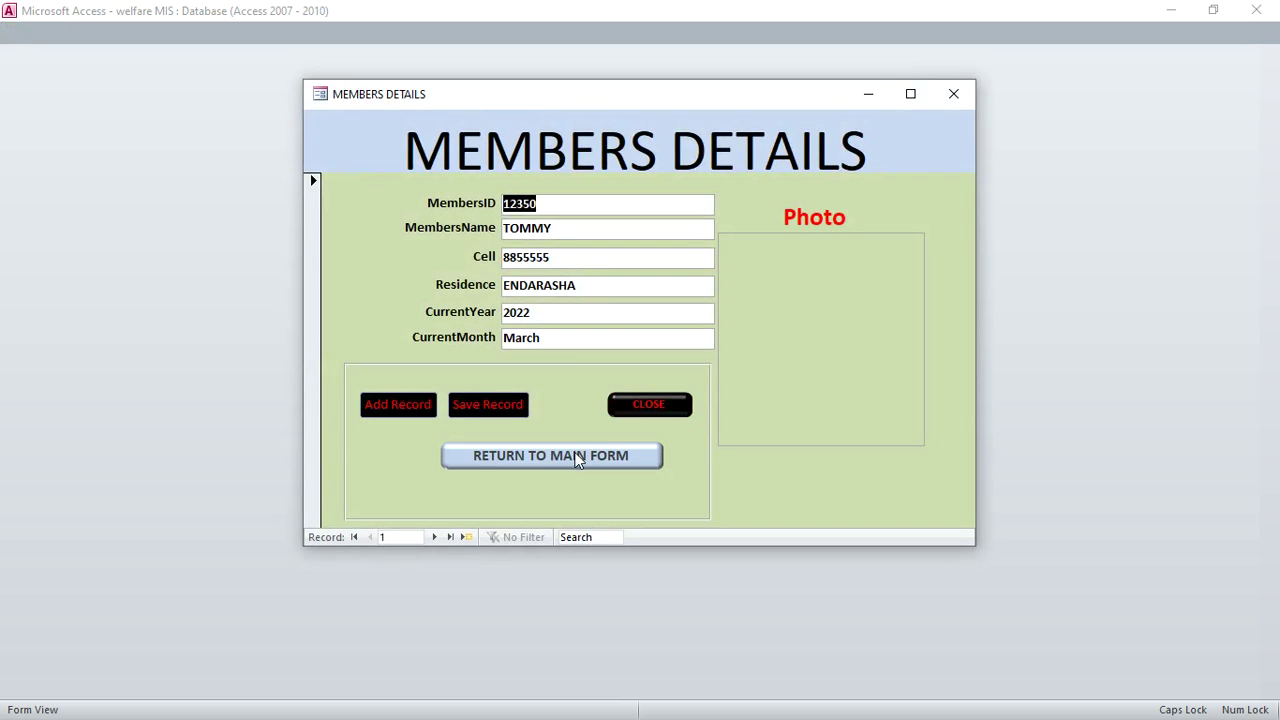
Check the March current month and page forward three records to the fourth member
click(566, 340)
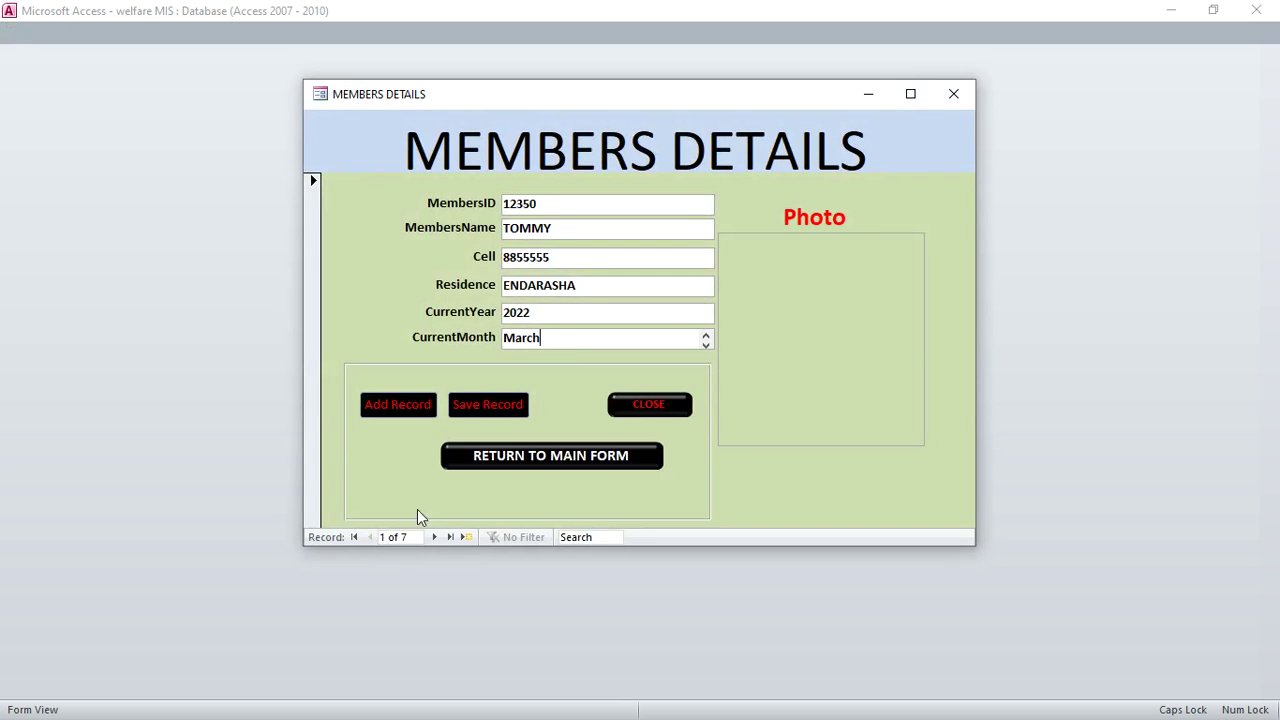
click(433, 537)
click(433, 537)
click(434, 537)
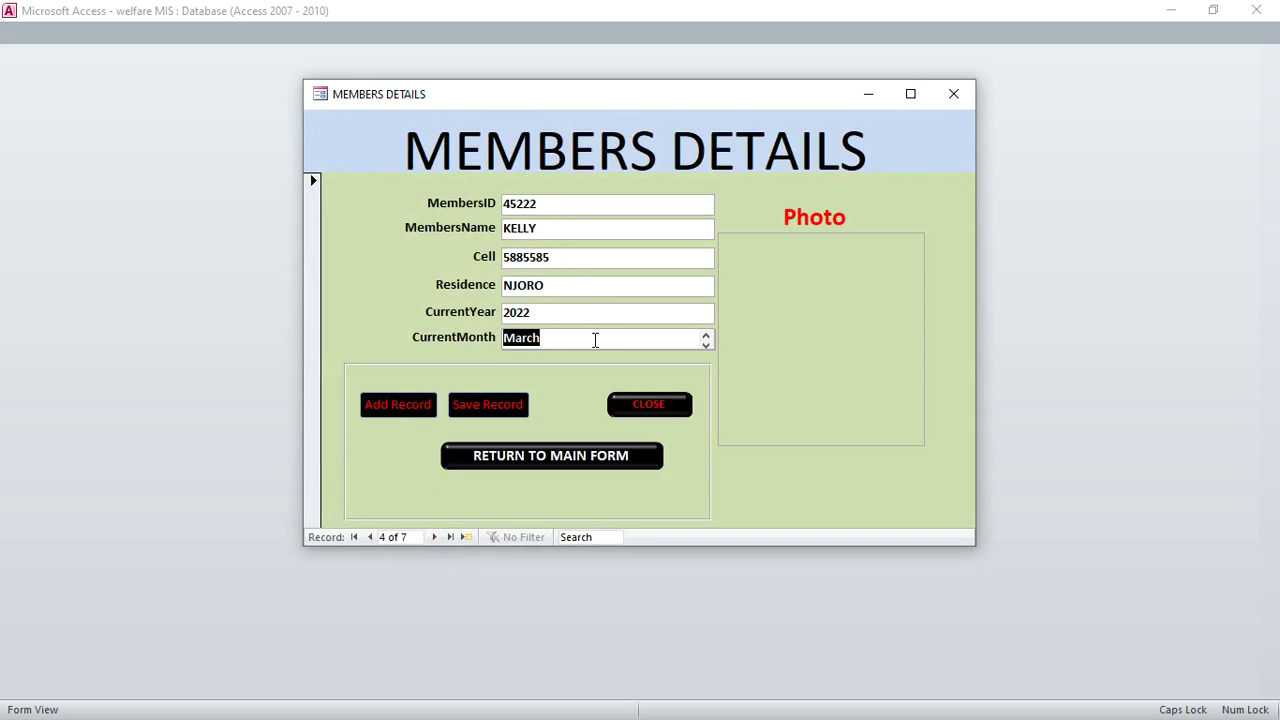
click(854, 267)
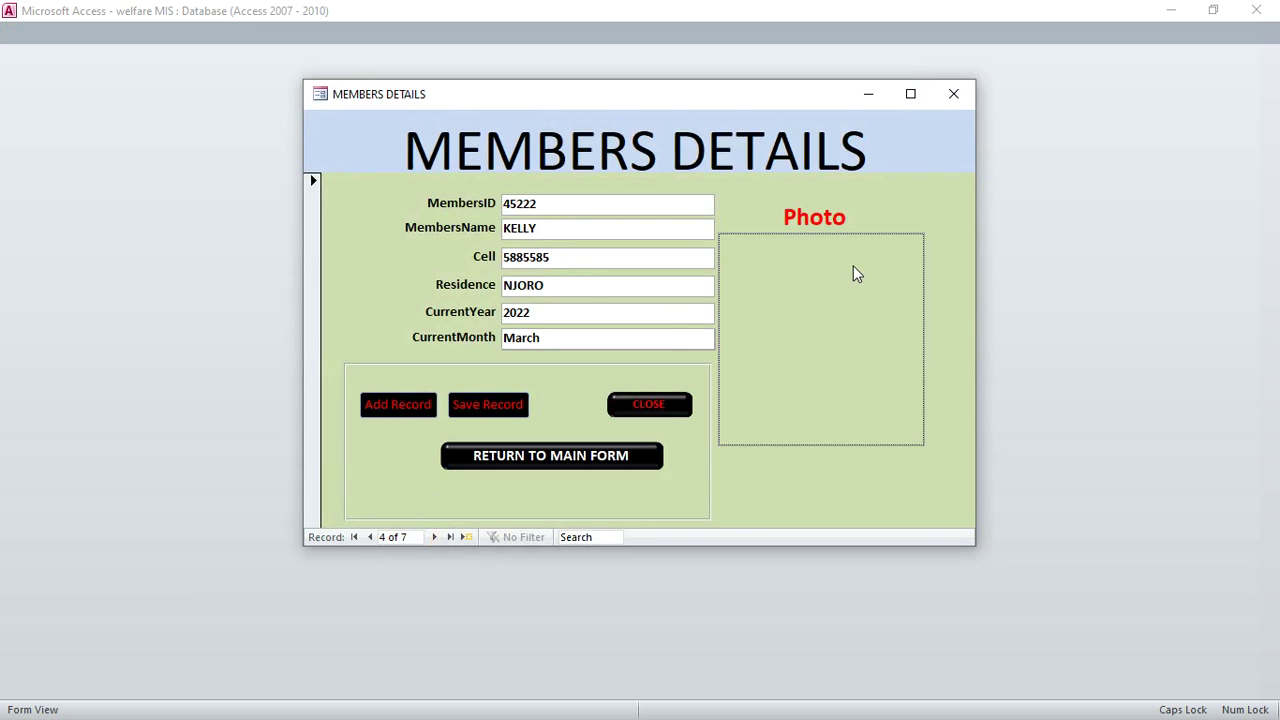